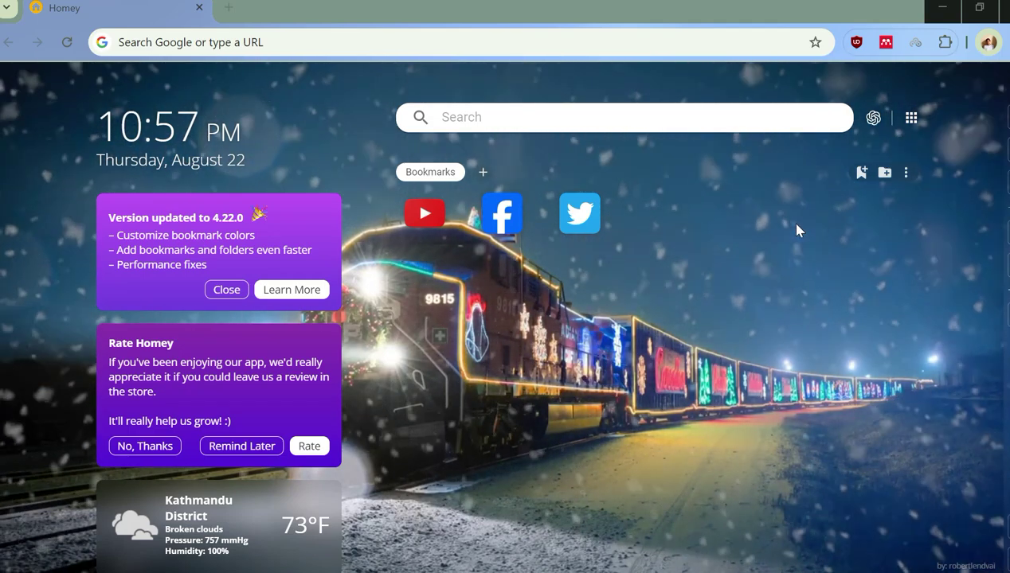
- Search the web for 'google scholar' from the new tab's search box
{"action": "key", "text": "alt+Tab"}
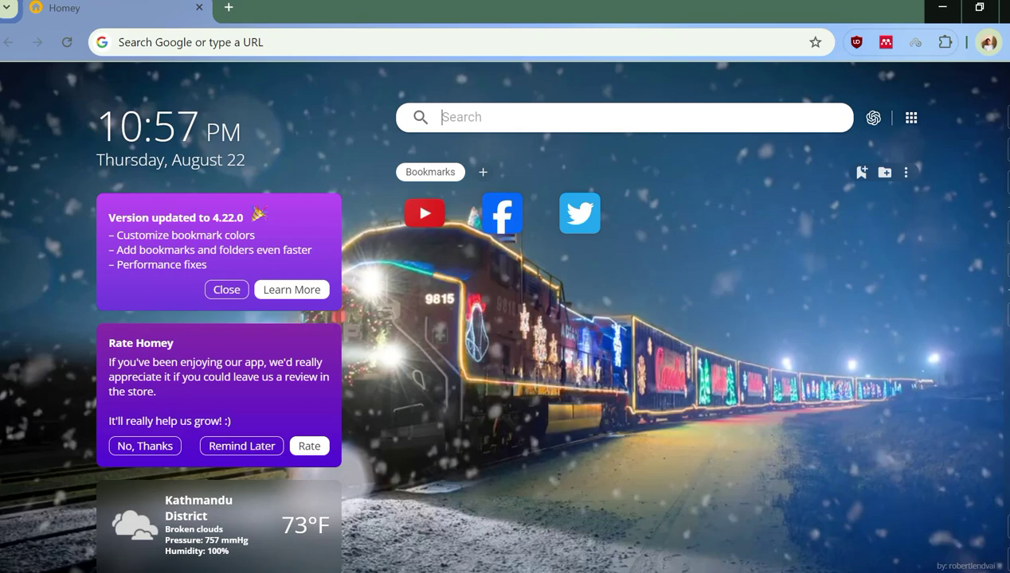
{"action": "type", "text": "google "}
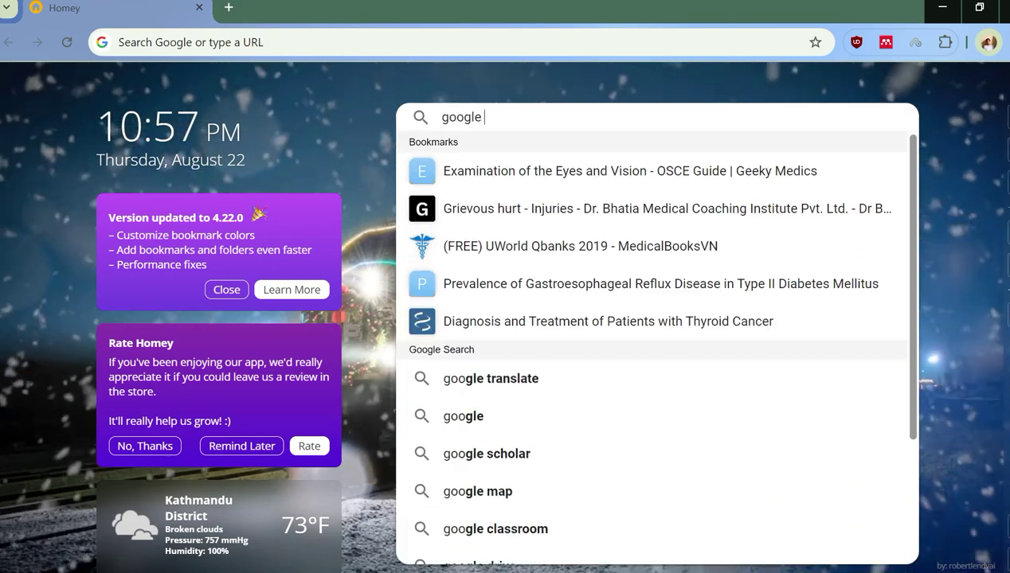
{"action": "type", "text": "scholar"}
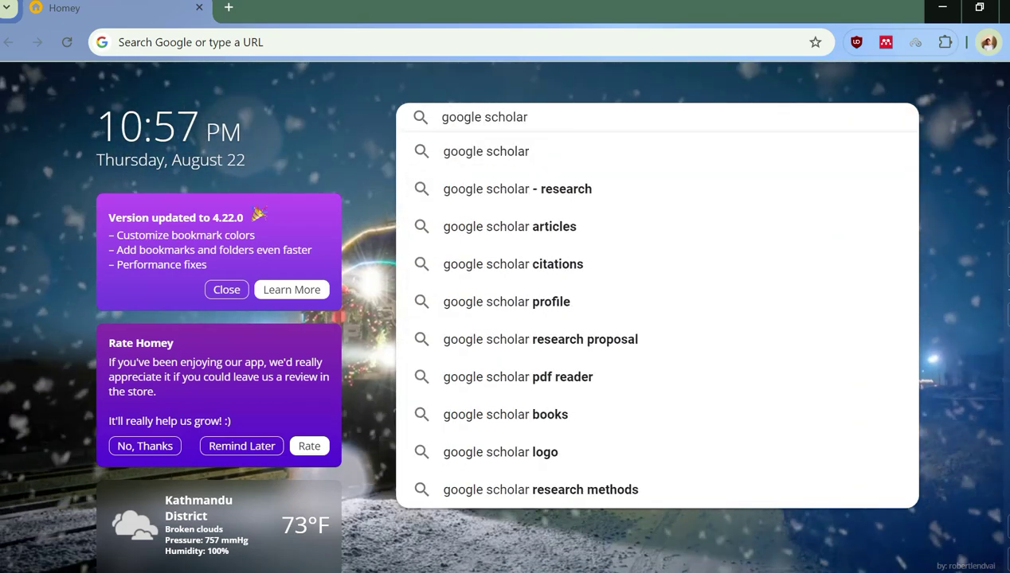
{"action": "left_click", "coordinate": [528, 154]}
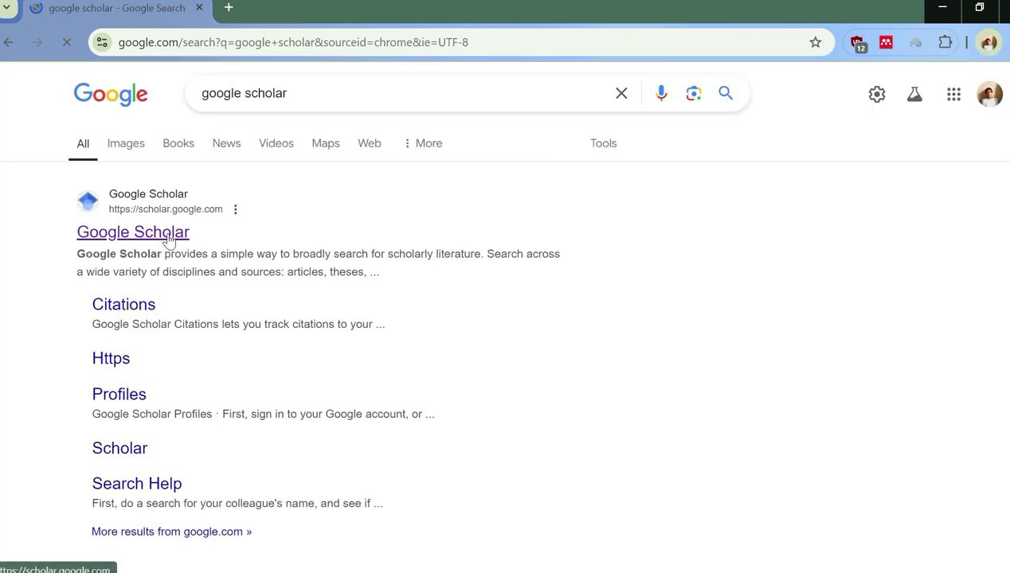
- Open Google Scholar and search for 'intensive community care initiatives'
{"action": "left_click", "coordinate": [169, 239]}
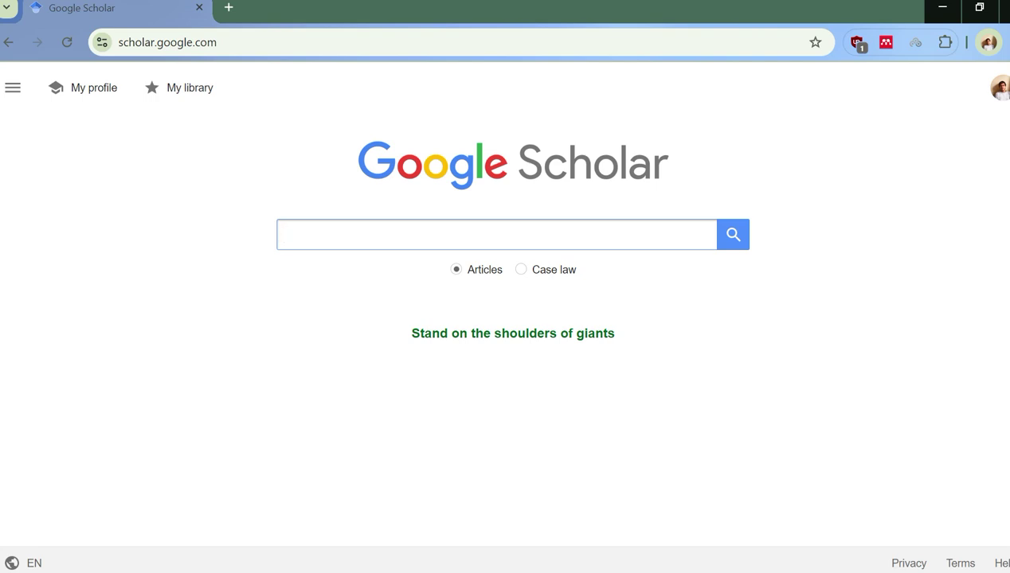
{"action": "type", "text": "int"}
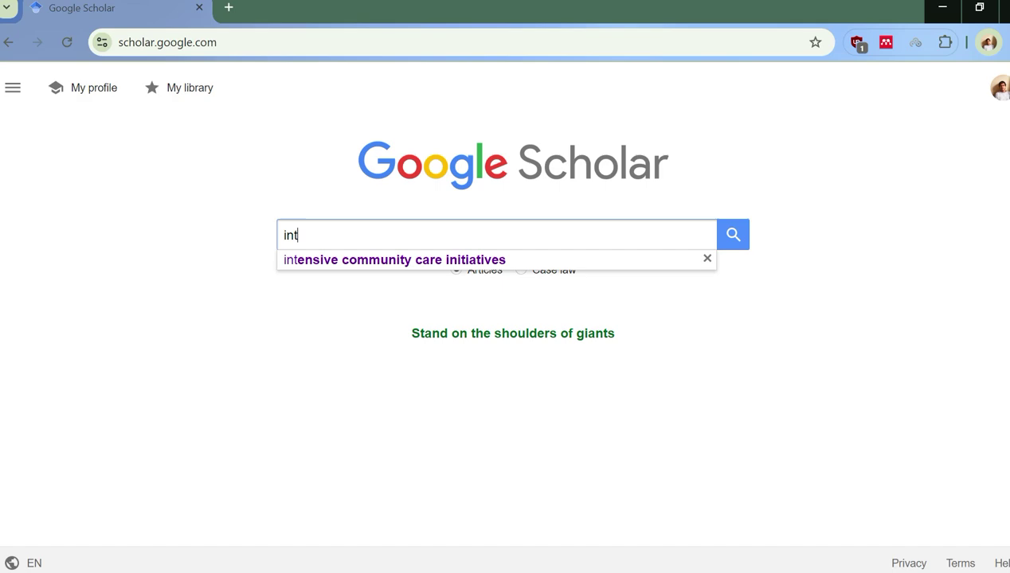
{"action": "left_click", "coordinate": [353, 261]}
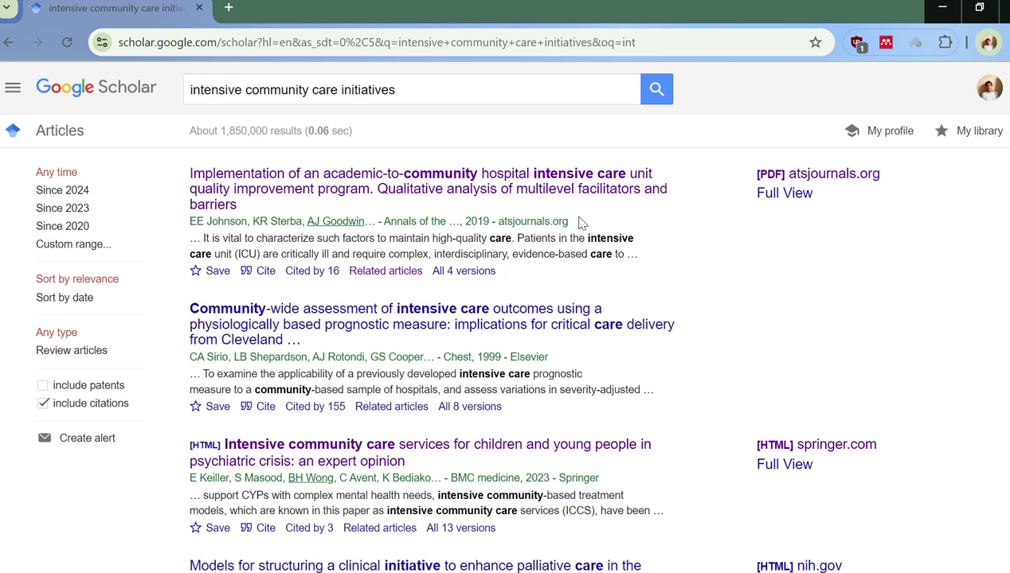
- Show the first result's citations, selecting the APA and then Vancouver citation text
{"action": "left_click", "coordinate": [265, 271]}
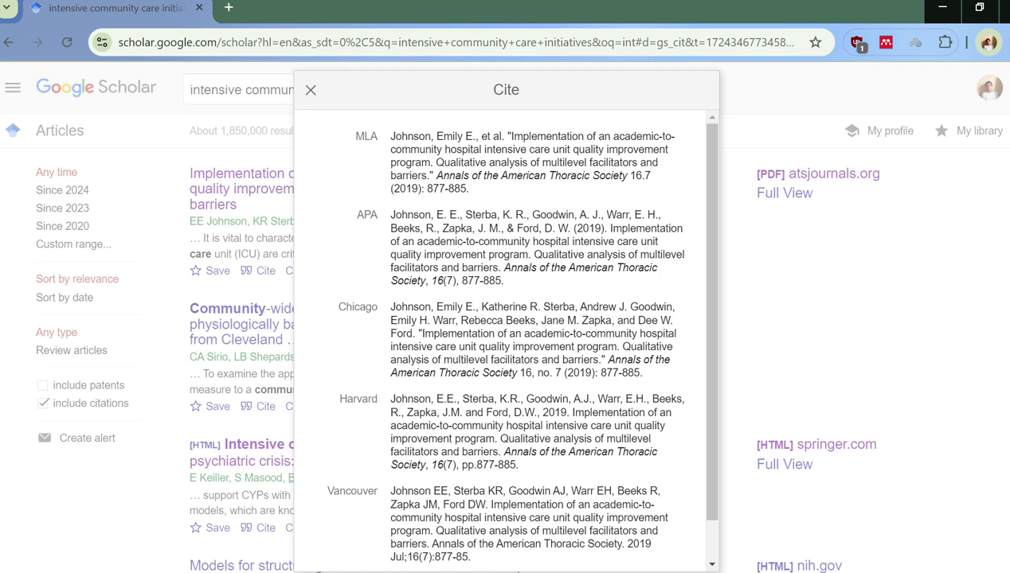
{"action": "left_click", "coordinate": [391, 215]}
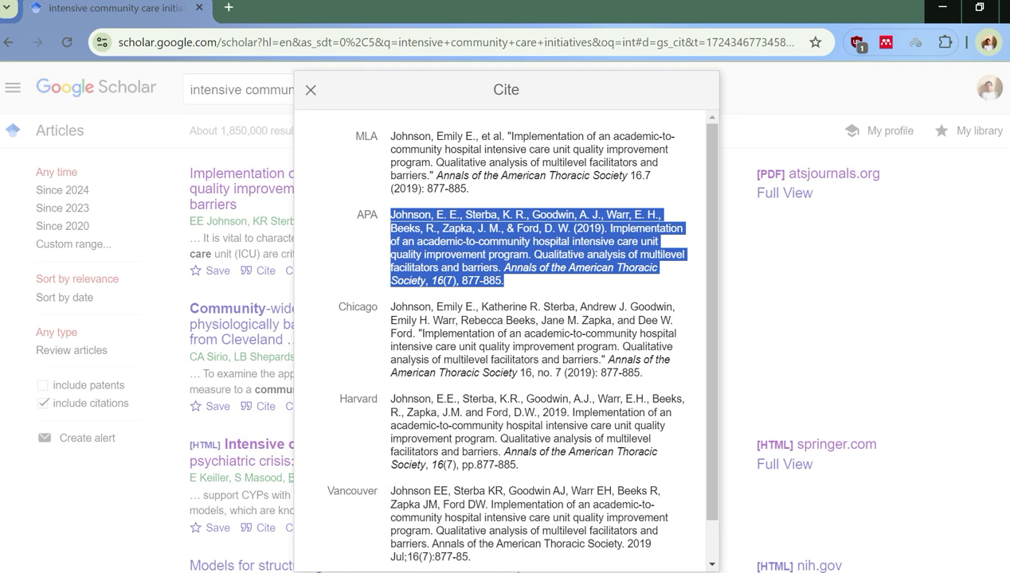
{"action": "left_click", "coordinate": [394, 489]}
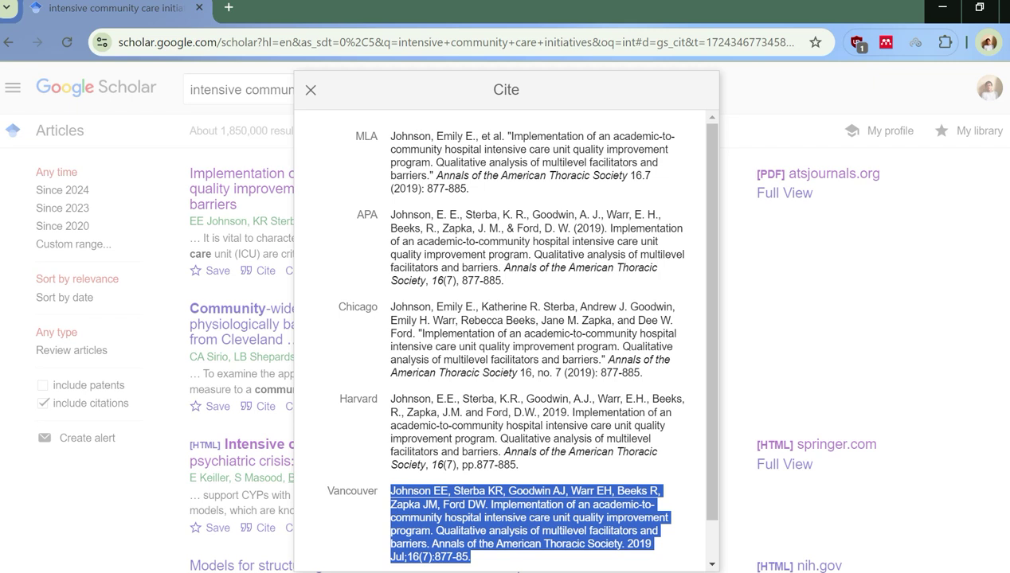
{"action": "left_click", "coordinate": [388, 219]}
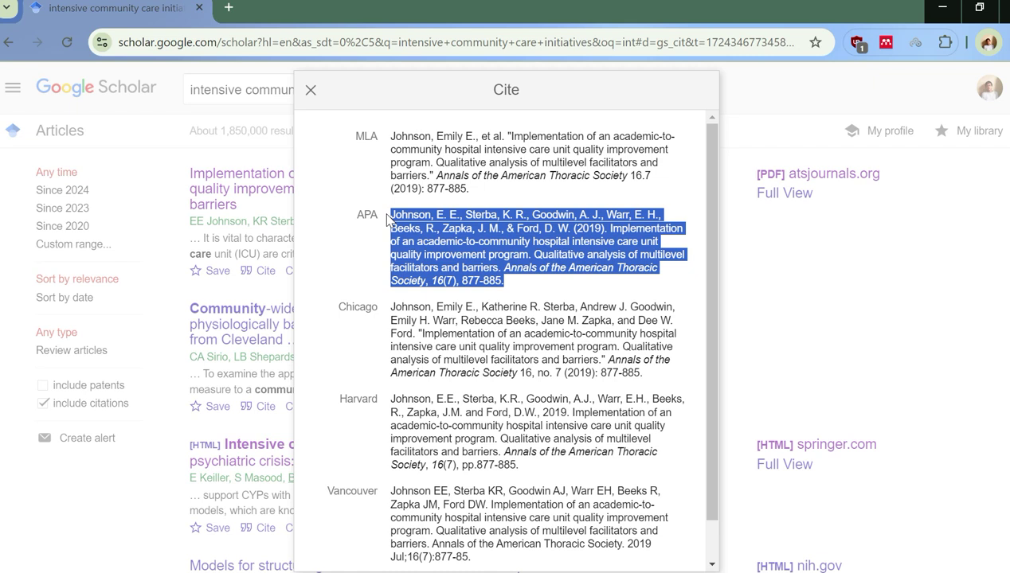
{"action": "left_click", "coordinate": [546, 283]}
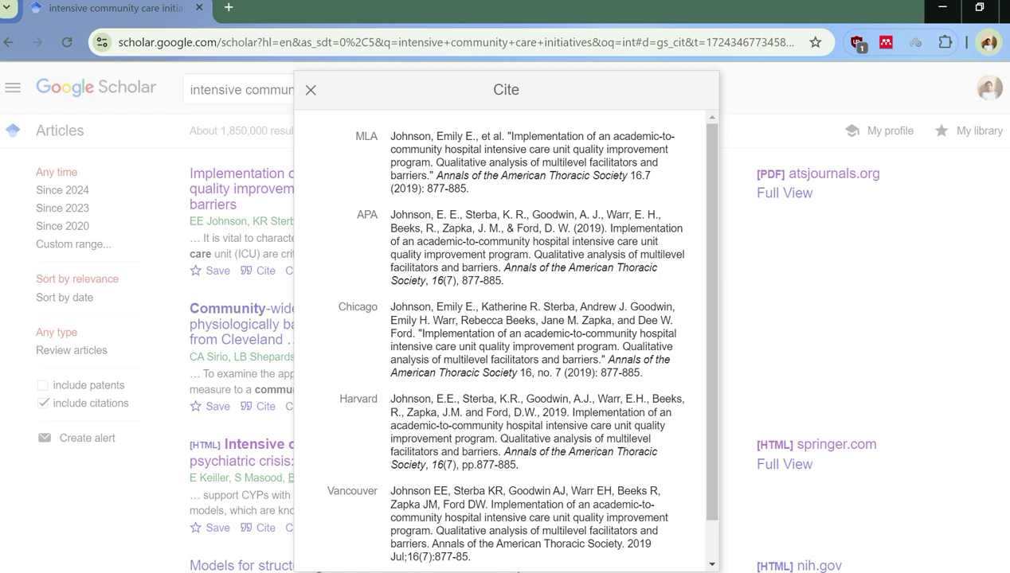
- Highlight the APA citation's title start and the journal name Annals
{"action": "mouse_move", "coordinate": [606, 229]}
{"action": "left_mouse_down"}
{"action": "mouse_move", "coordinate": [597, 241]}
{"action": "mouse_move", "coordinate": [545, 241]}
{"action": "left_mouse_up"}
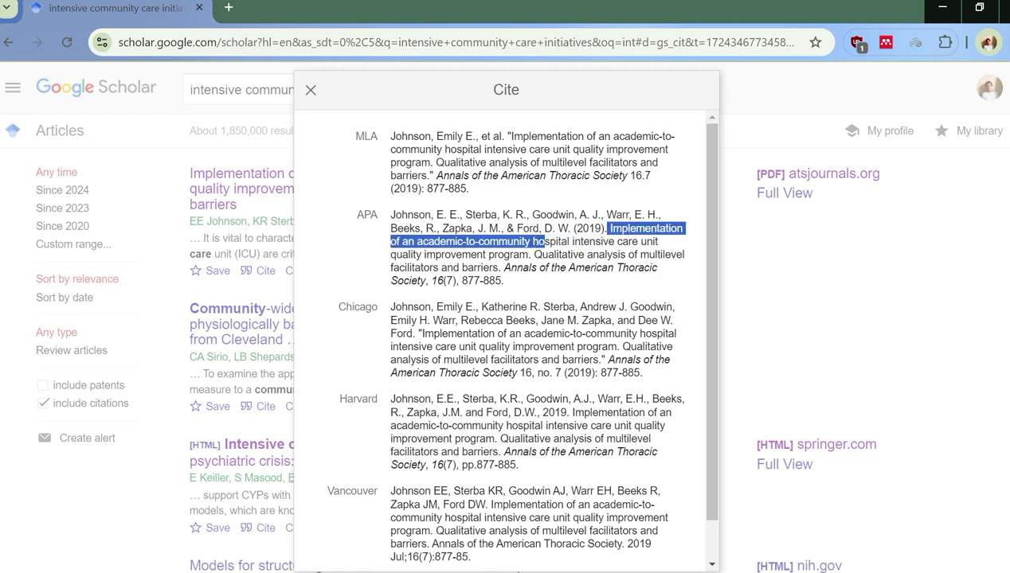
{"action": "left_click", "coordinate": [544, 241]}
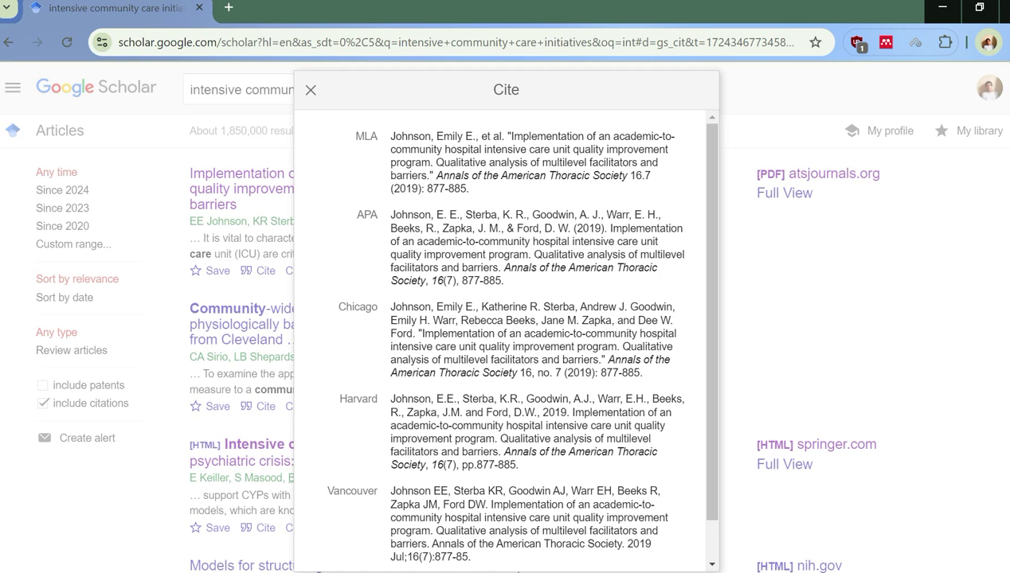
{"action": "left_click_drag", "start_coordinate": [604, 229], "coordinate": [607, 229]}
{"action": "left_click_drag", "start_coordinate": [533, 254], "coordinate": [541, 254]}
{"action": "left_click", "coordinate": [534, 281]}
{"action": "left_click_drag", "start_coordinate": [504, 267], "coordinate": [523, 268]}
- Pick out the APA citation's volume 16, issue 7 and pages 877–885
{"action": "left_click", "coordinate": [446, 295]}
{"action": "double_click", "coordinate": [436, 280]}
{"action": "left_click", "coordinate": [513, 287]}
{"action": "double_click", "coordinate": [448, 280]}
{"action": "left_click_drag", "start_coordinate": [461, 280], "coordinate": [504, 280]}
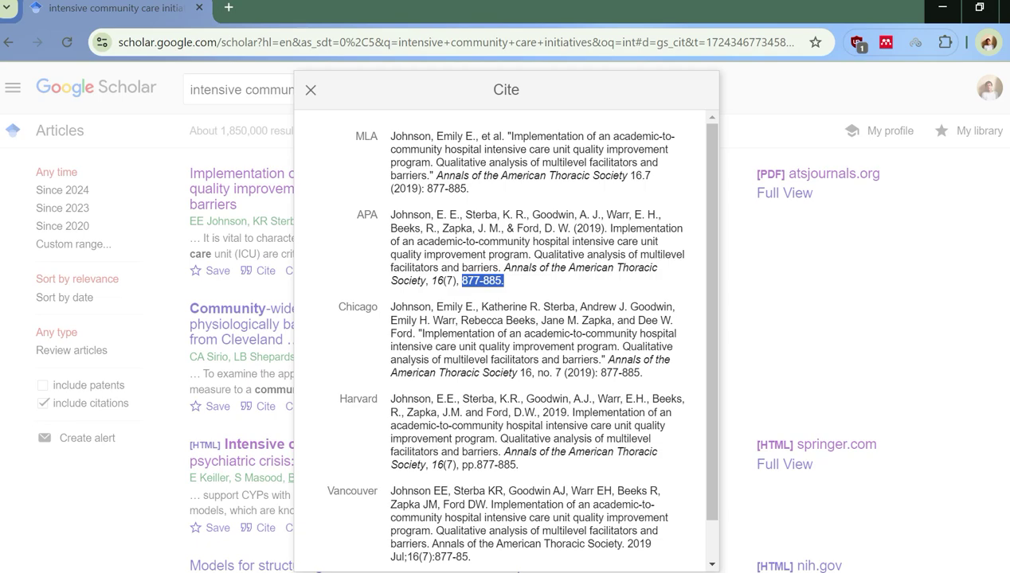
- Close the citations and open PubMed's 'Typhoid fever and cochleovestibular lesions' record in a new tab
{"action": "left_click", "coordinate": [312, 91]}
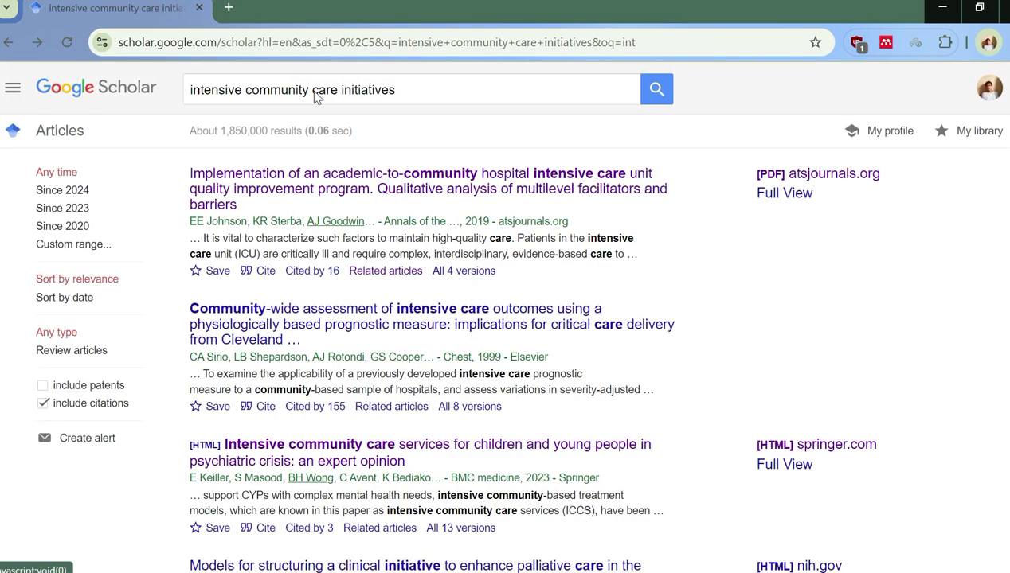
{"action": "left_click", "coordinate": [228, 8]}
{"action": "type", "text": "pubm"}
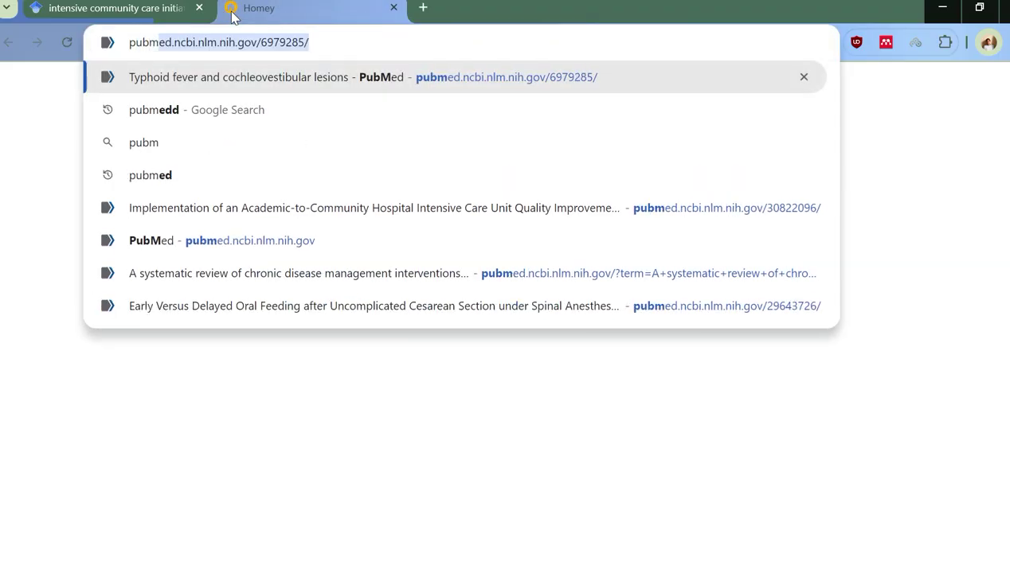
{"action": "key", "text": "Return"}
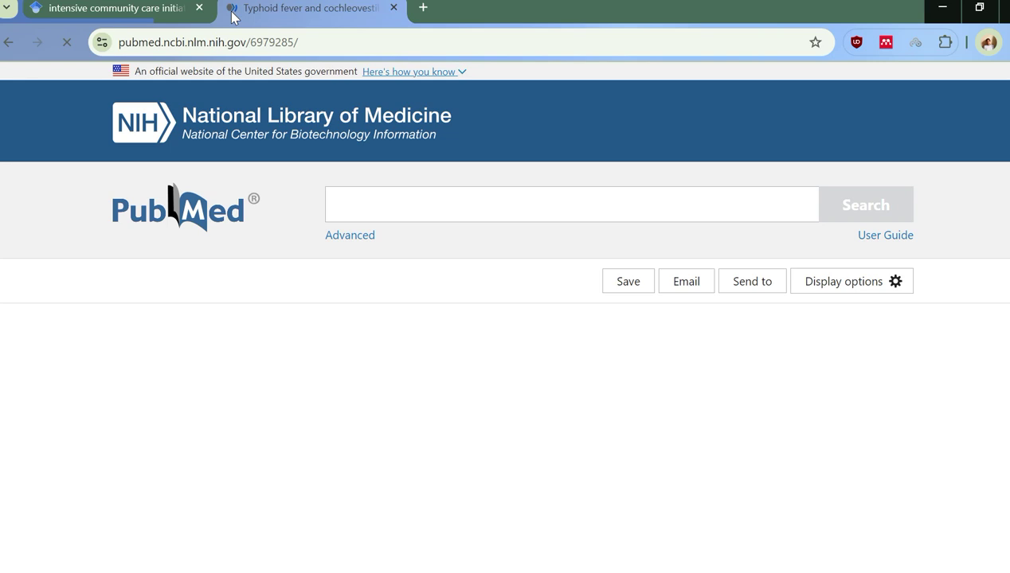
{"action": "scroll", "coordinate": [380, 316], "scroll_direction": "down", "scroll_amount": 2}
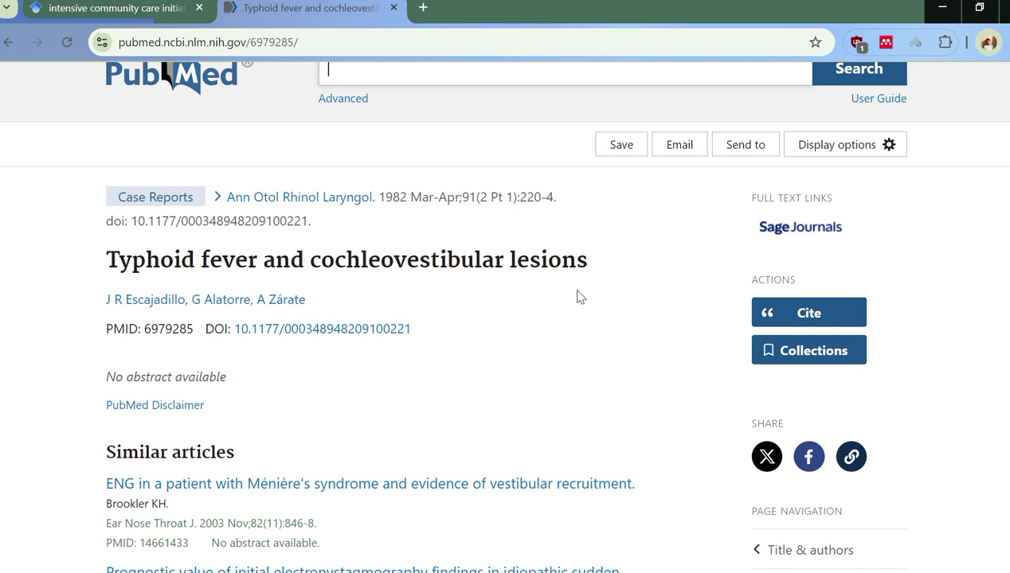
- Review the PubMed article's citation with APA format kept, then close the Cite dialog
{"action": "left_click", "coordinate": [802, 320]}
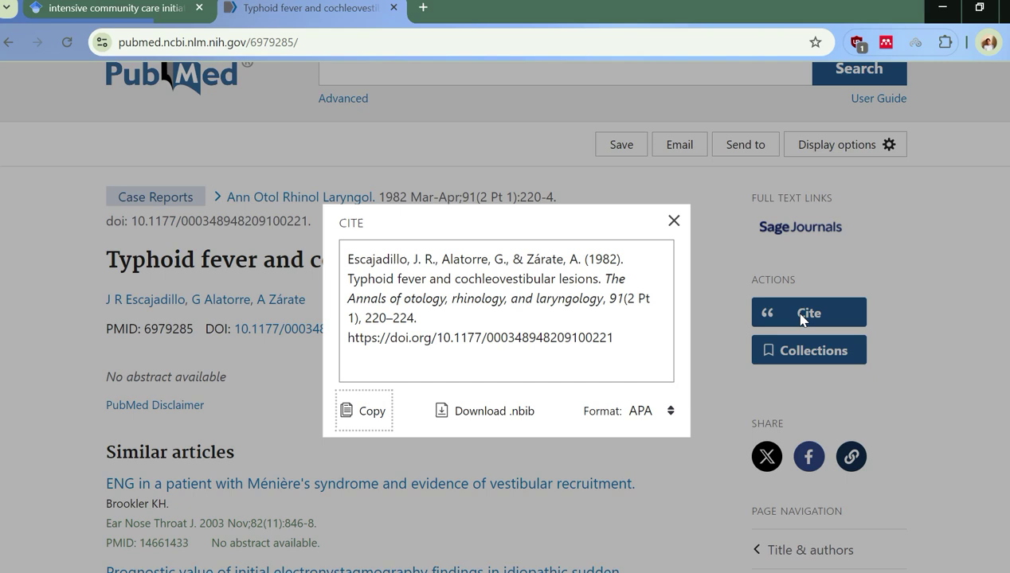
{"action": "left_click_drag", "start_coordinate": [347, 253], "coordinate": [626, 345]}
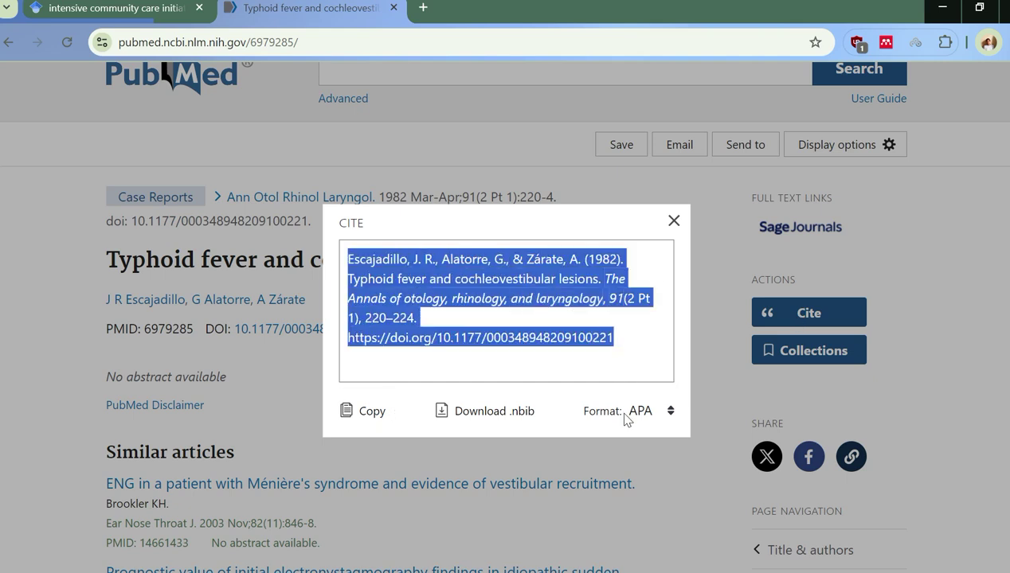
{"action": "left_click", "coordinate": [669, 412]}
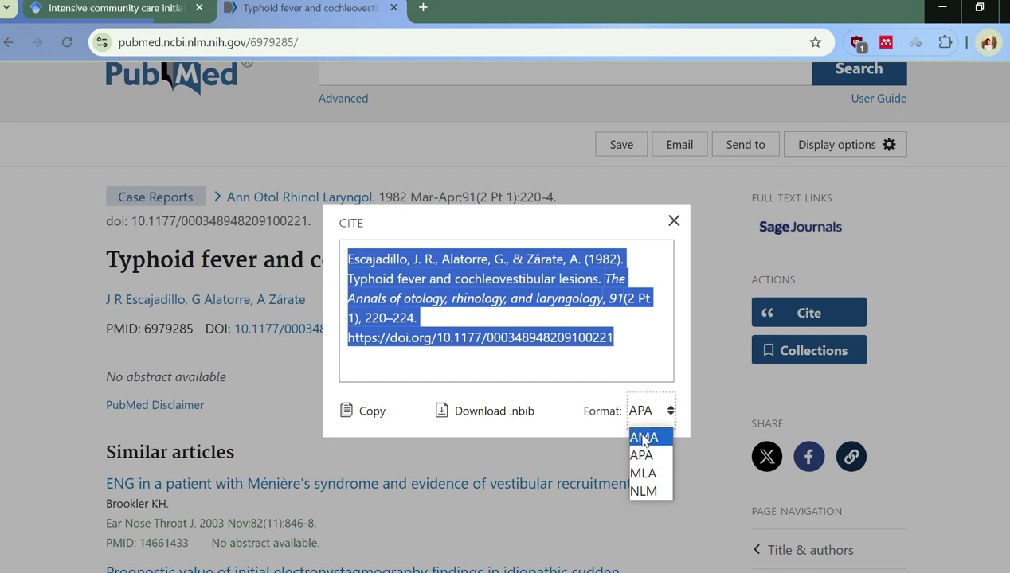
{"action": "left_click", "coordinate": [672, 223]}
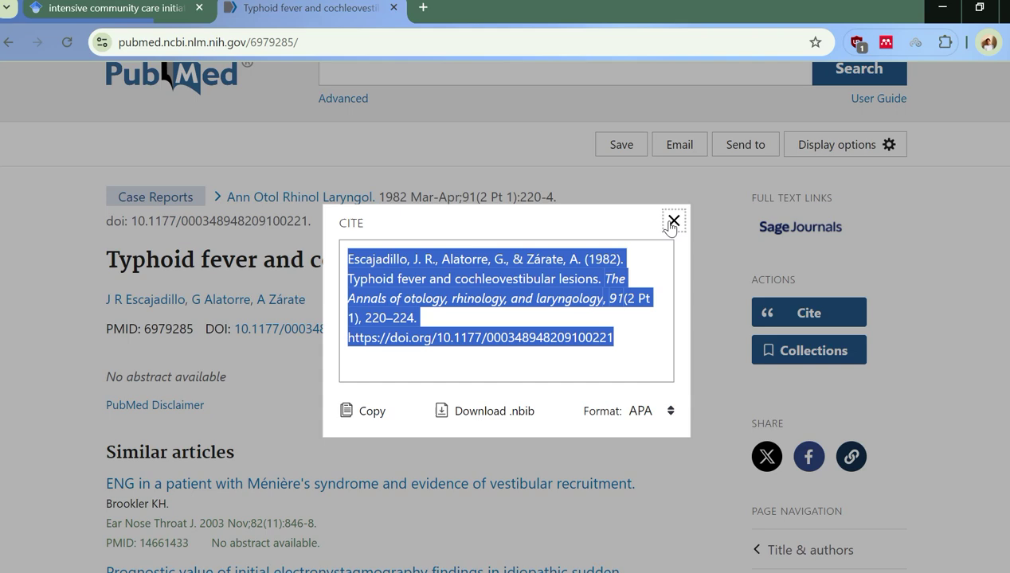
{"action": "left_click", "coordinate": [168, 16]}
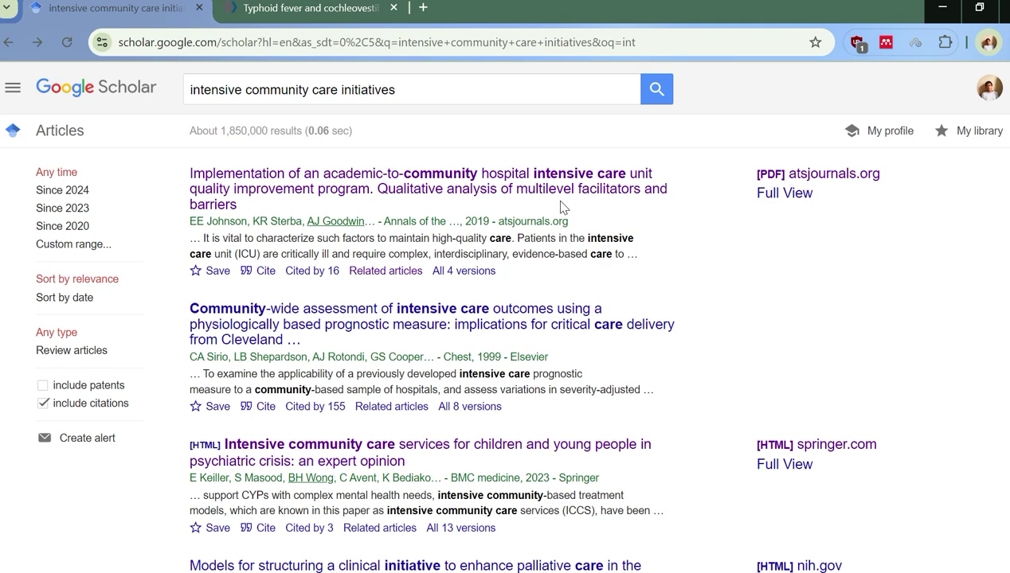
- Browse the first result's Related articles, briefly viewing the multifaceted intervention article's citations
{"action": "left_click", "coordinate": [385, 272]}
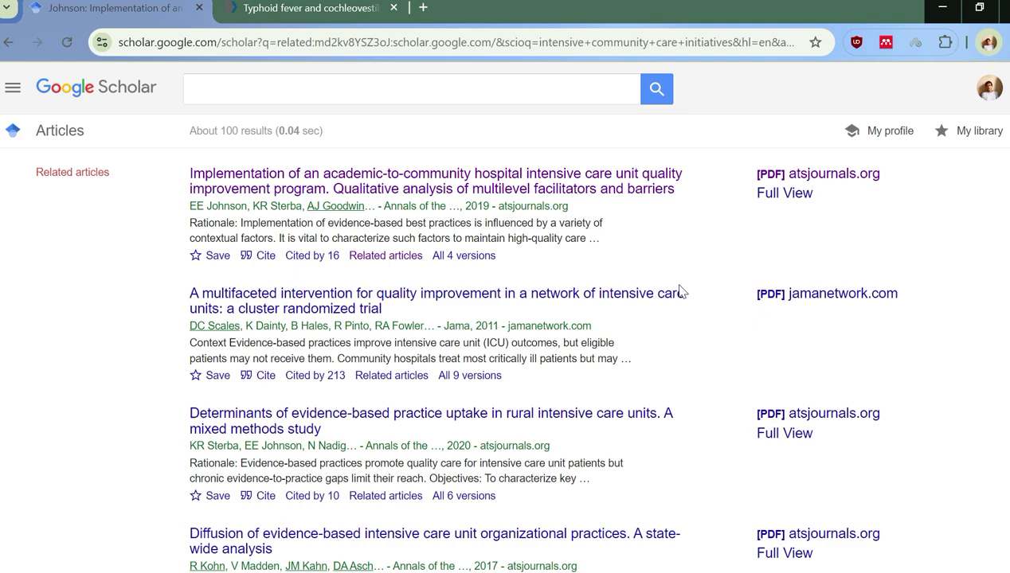
{"action": "scroll", "coordinate": [680, 293], "scroll_direction": "down", "scroll_amount": 4}
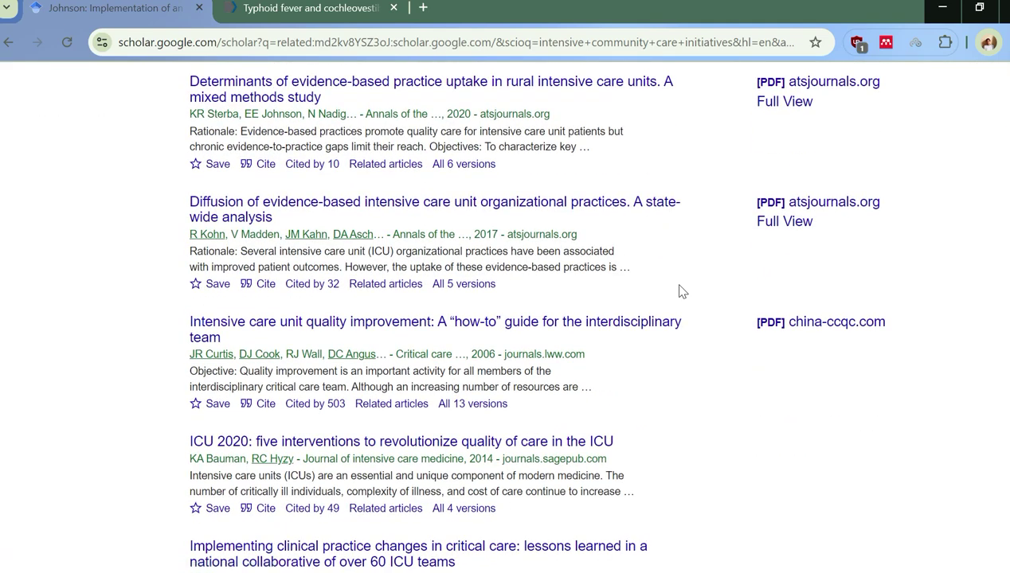
{"action": "scroll", "coordinate": [680, 292], "scroll_direction": "up", "scroll_amount": 2}
{"action": "scroll", "coordinate": [681, 292], "scroll_direction": "up", "scroll_amount": 2}
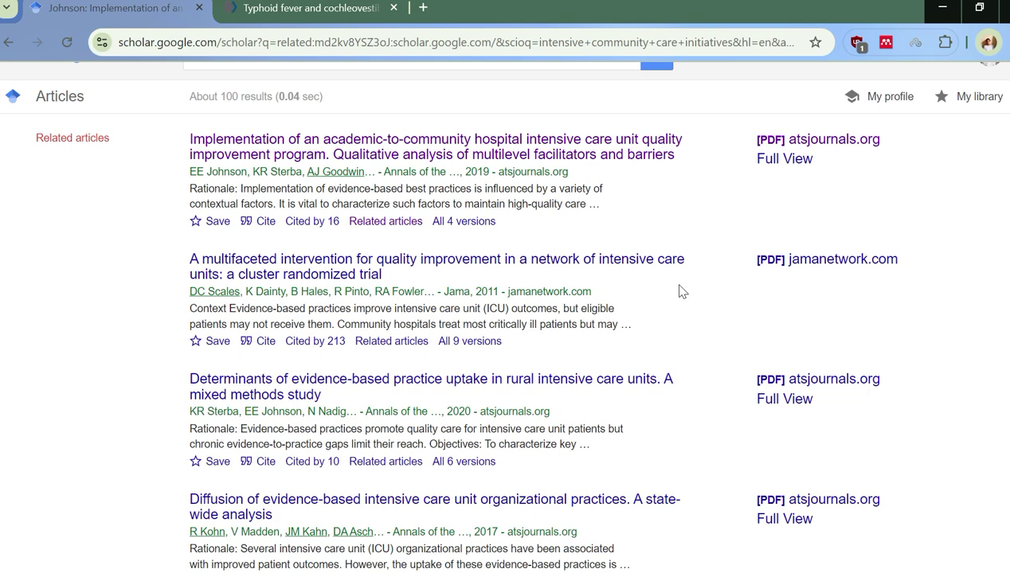
{"action": "scroll", "coordinate": [681, 292], "scroll_direction": "down", "scroll_amount": 1}
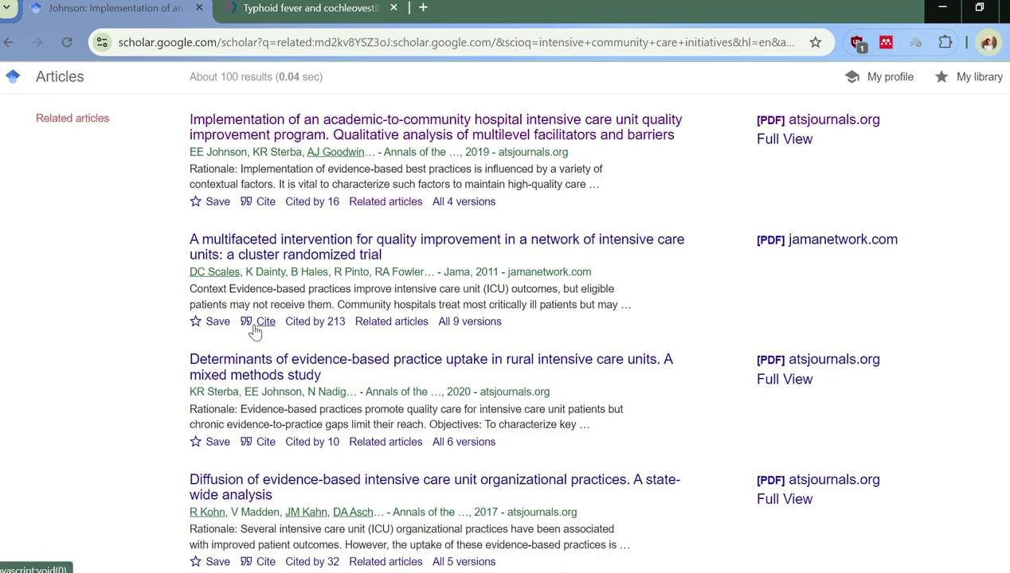
{"action": "left_click", "coordinate": [255, 332]}
{"action": "left_click", "coordinate": [311, 118]}
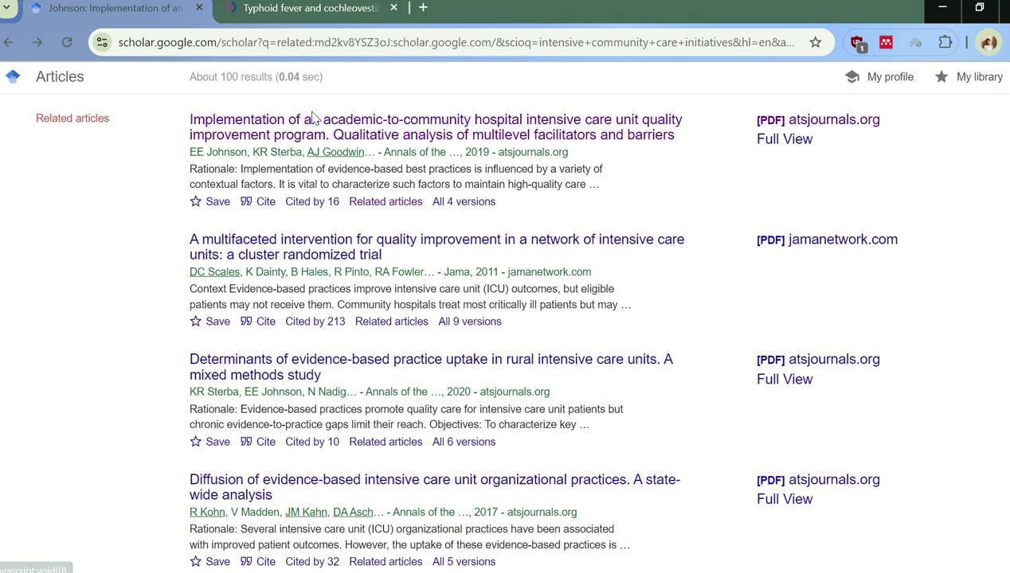